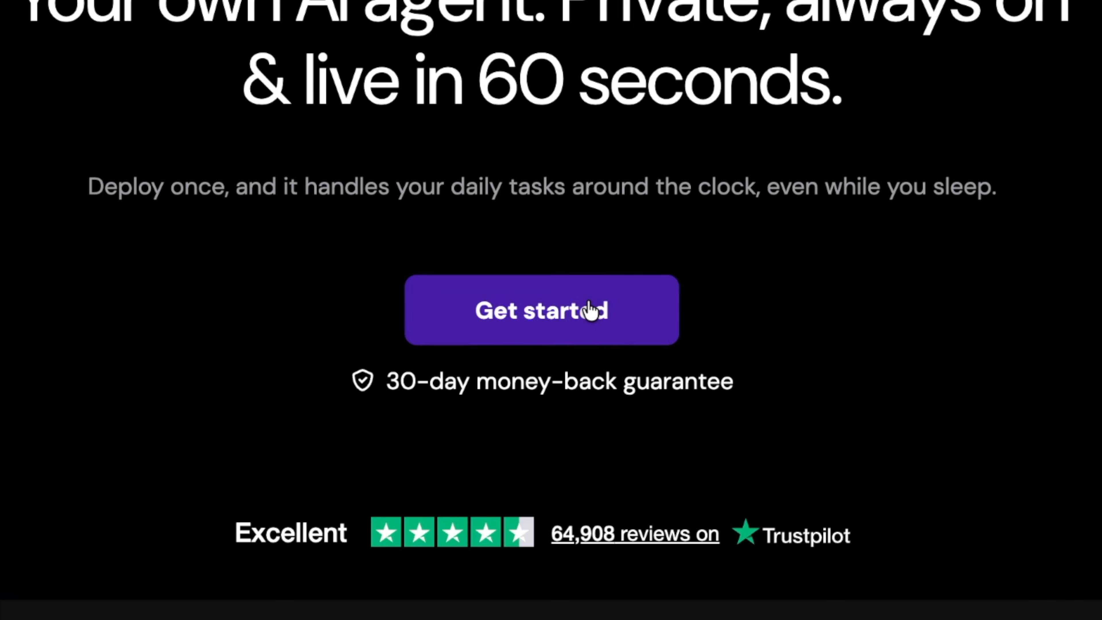
Step: Choose the Managed OpenClaw plan on the Hostinger offer page and examine the Ready-to-Use AI add-on in the order
{"action": "left_click", "coordinate": [564, 261]}
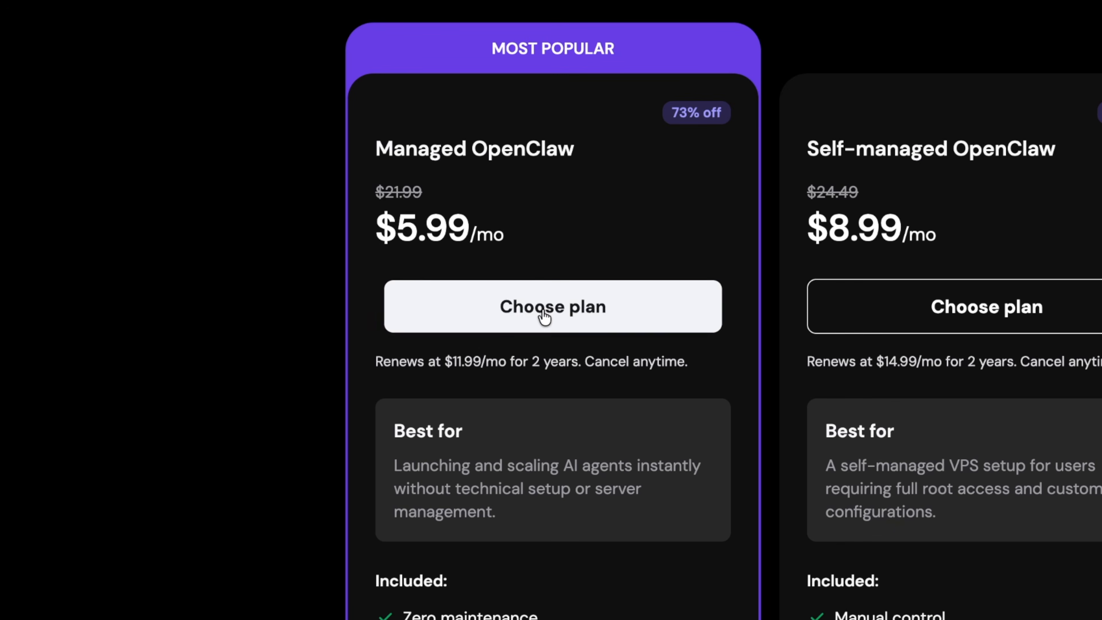
{"action": "left_click", "coordinate": [545, 316]}
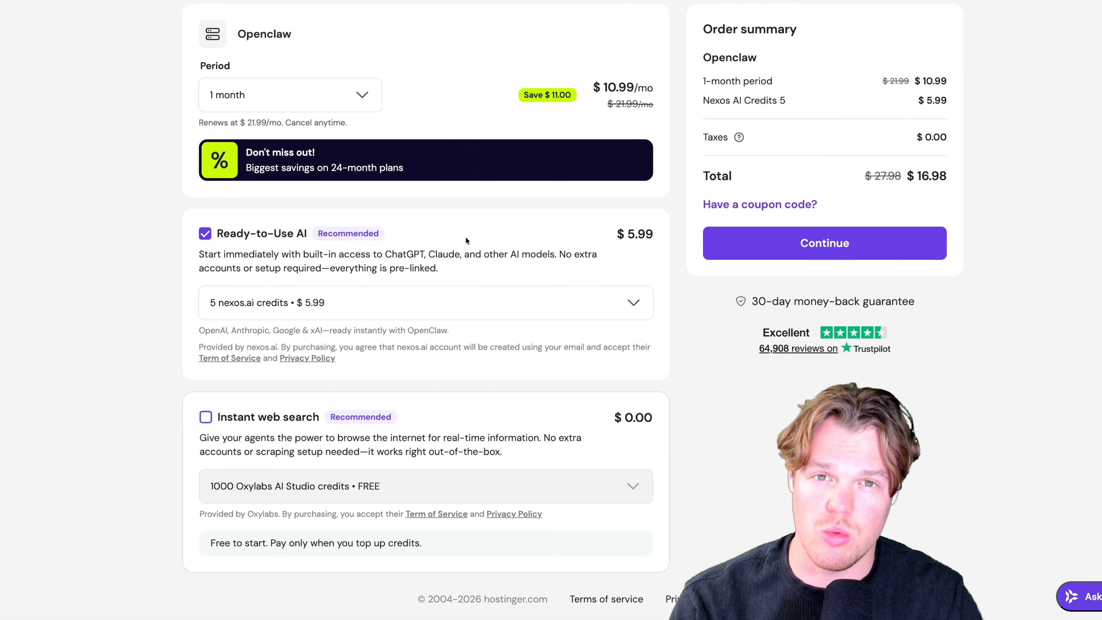
{"action": "double_click", "coordinate": [407, 253]}
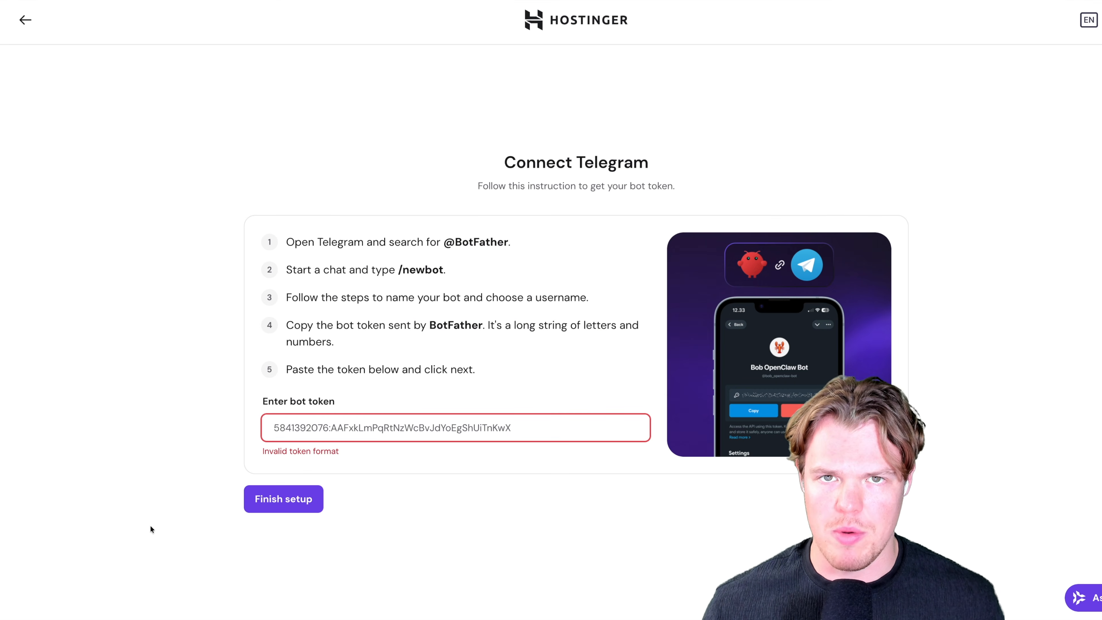
Step: Switch to Telegram, launch BotFather and create a bot named webdev with the username webdevfun_bot
{"action": "double_click", "coordinate": [486, 242]}
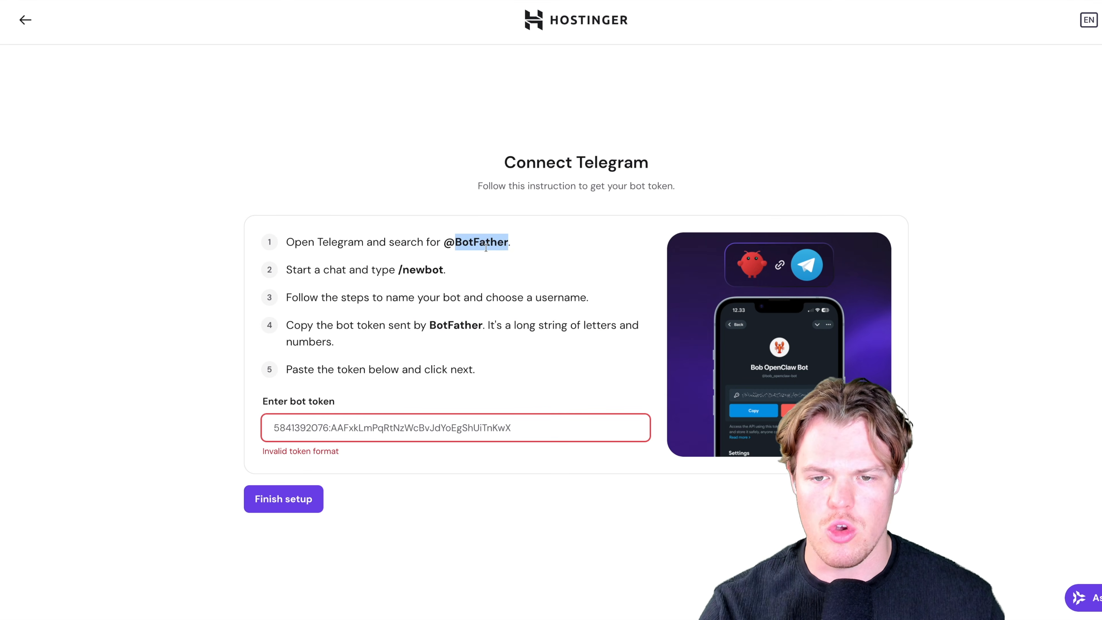
{"action": "left_click", "coordinate": [490, 258]}
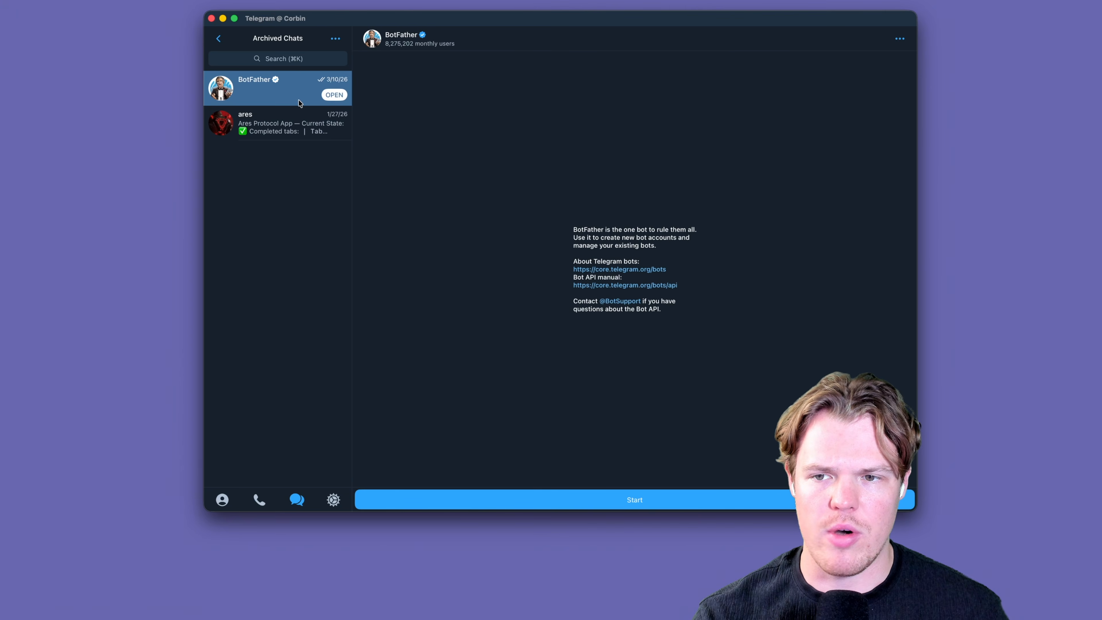
{"action": "left_click", "coordinate": [333, 95]}
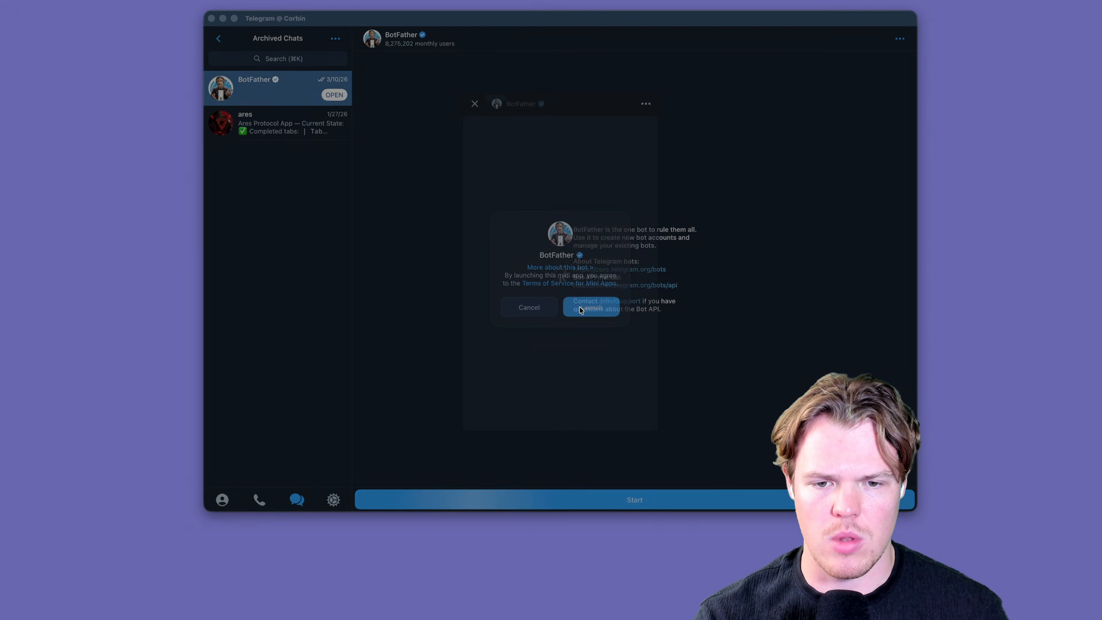
{"action": "left_click", "coordinate": [591, 307]}
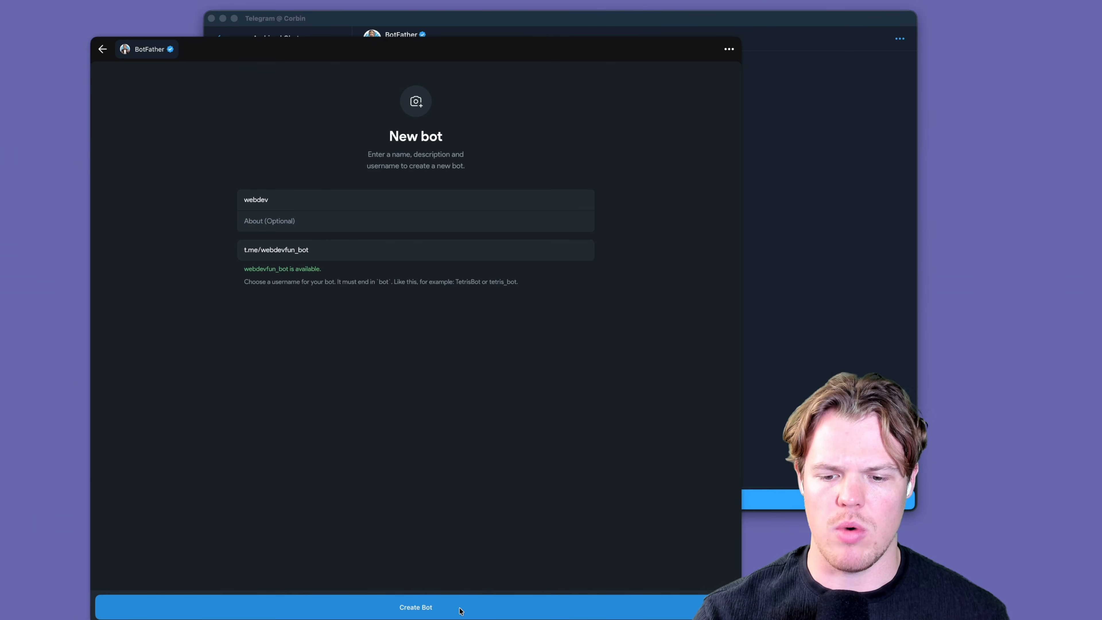
{"action": "left_click", "coordinate": [461, 611]}
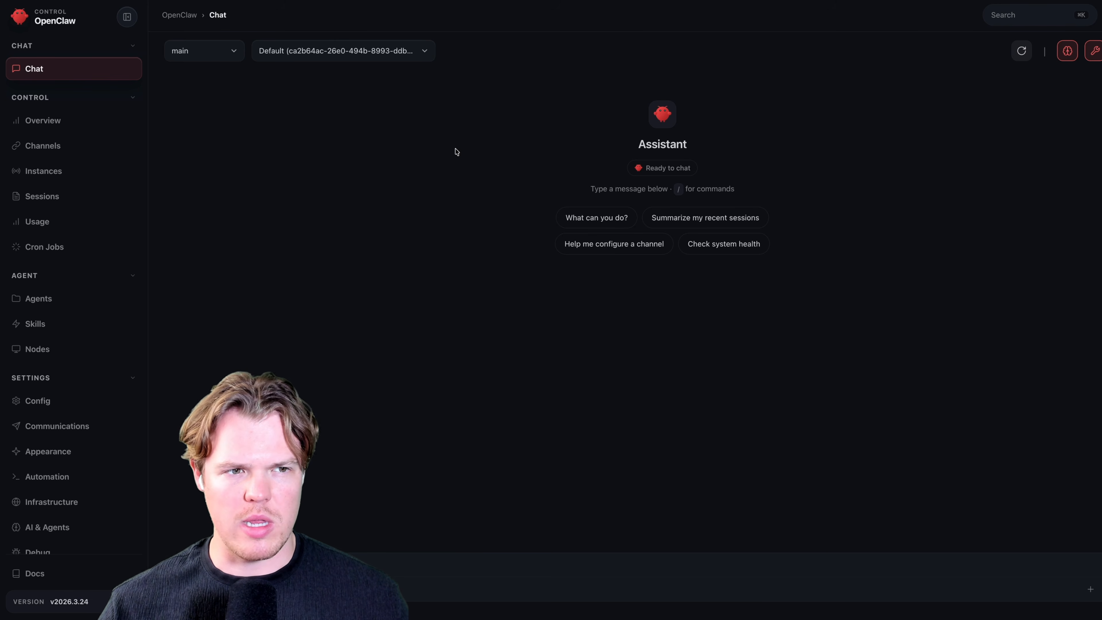
Step: Return to Telegram, start the chat with the new bot and examine its setup questions
{"action": "key", "text": "ctrl+Right"}
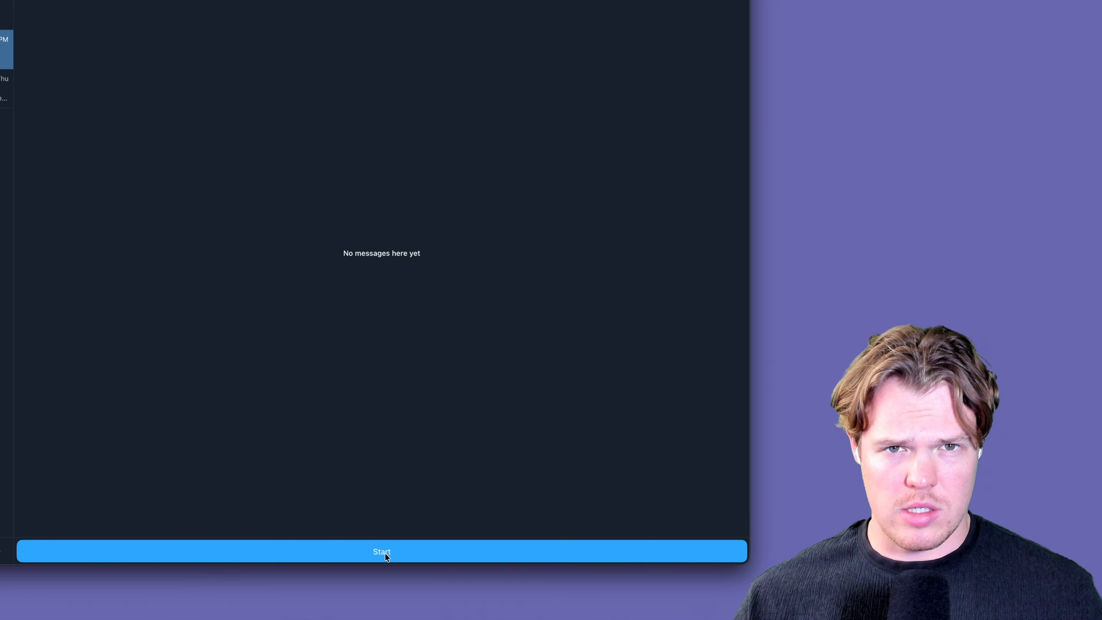
{"action": "left_click", "coordinate": [382, 552]}
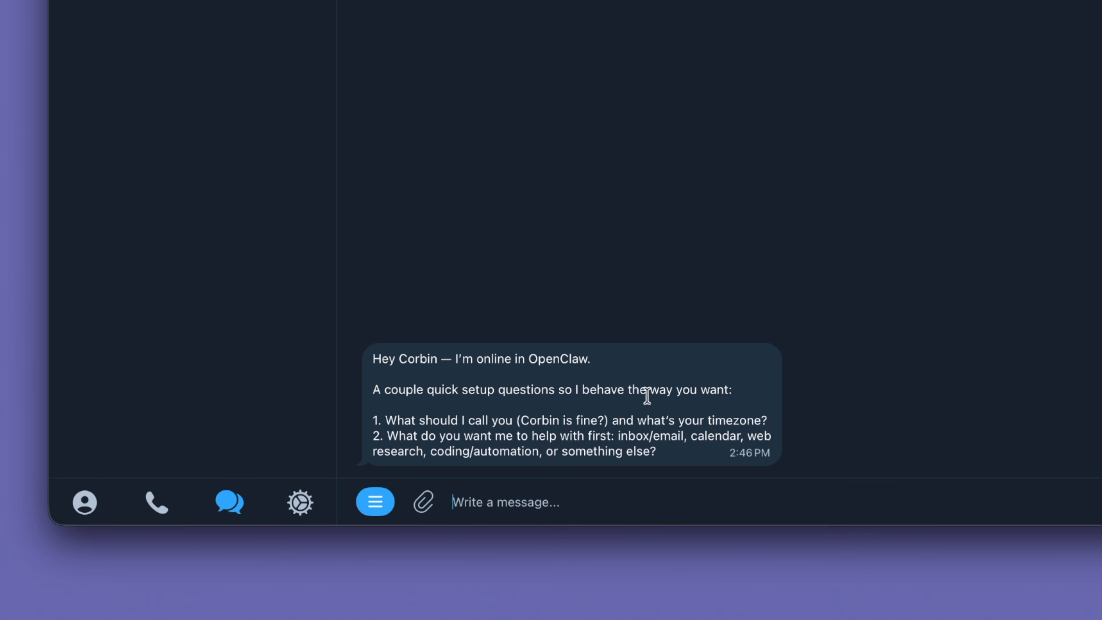
{"action": "left_click_drag", "start_coordinate": [461, 366], "coordinate": [596, 371]}
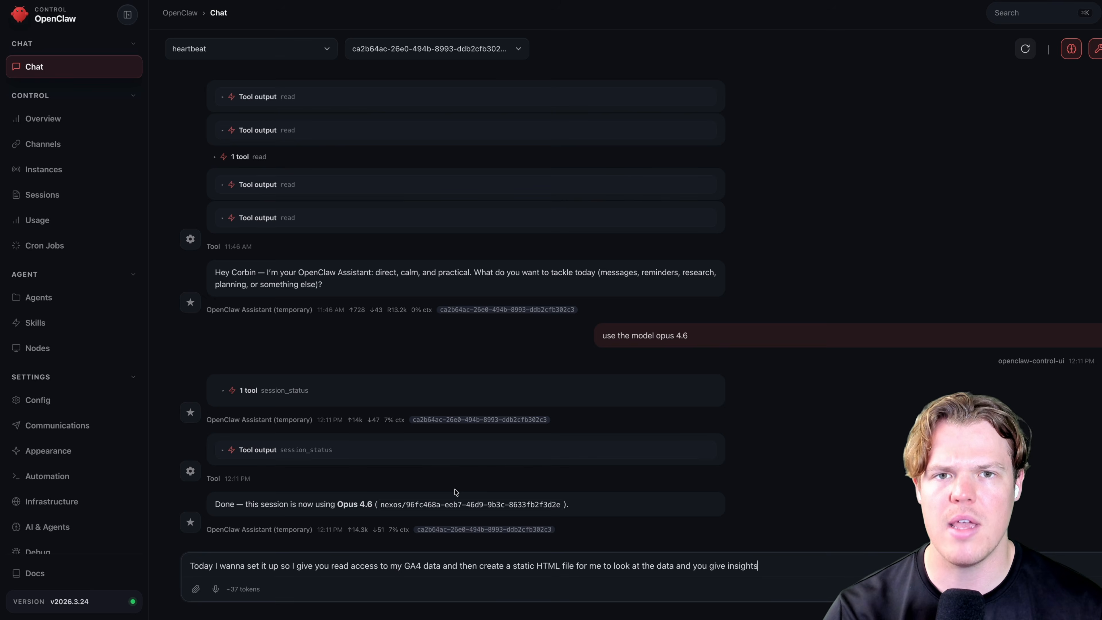
Step: Send the OpenClaw assistant the request for GA4 read access and a static HTML file with insights, and ask "Yes how do I do step 1"
{"action": "key", "text": "Return"}
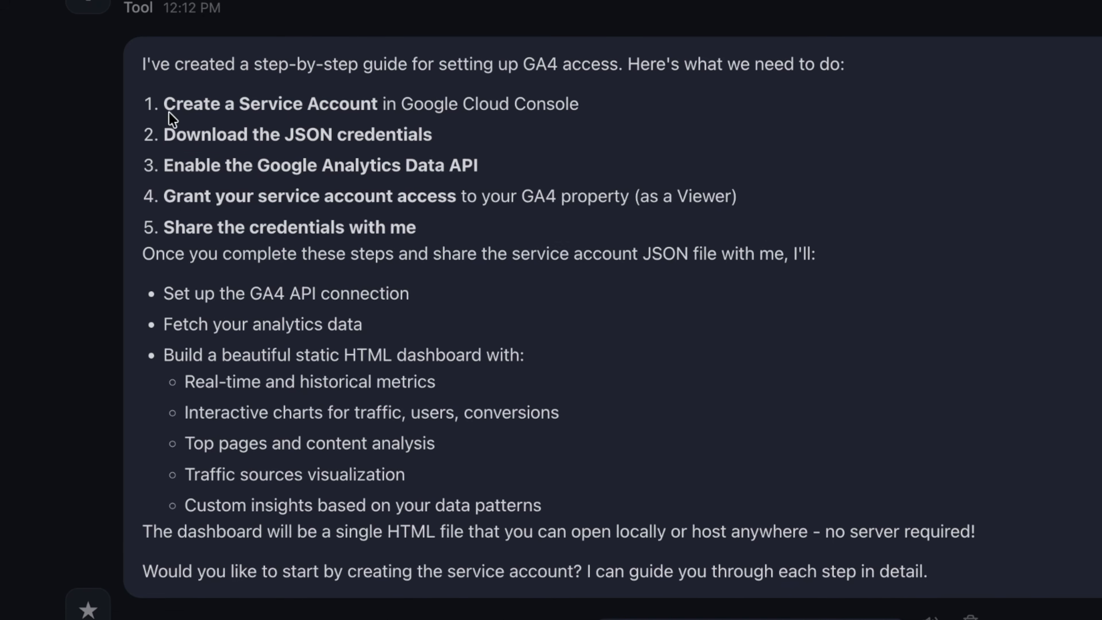
{"action": "left_click_drag", "start_coordinate": [161, 105], "coordinate": [480, 256]}
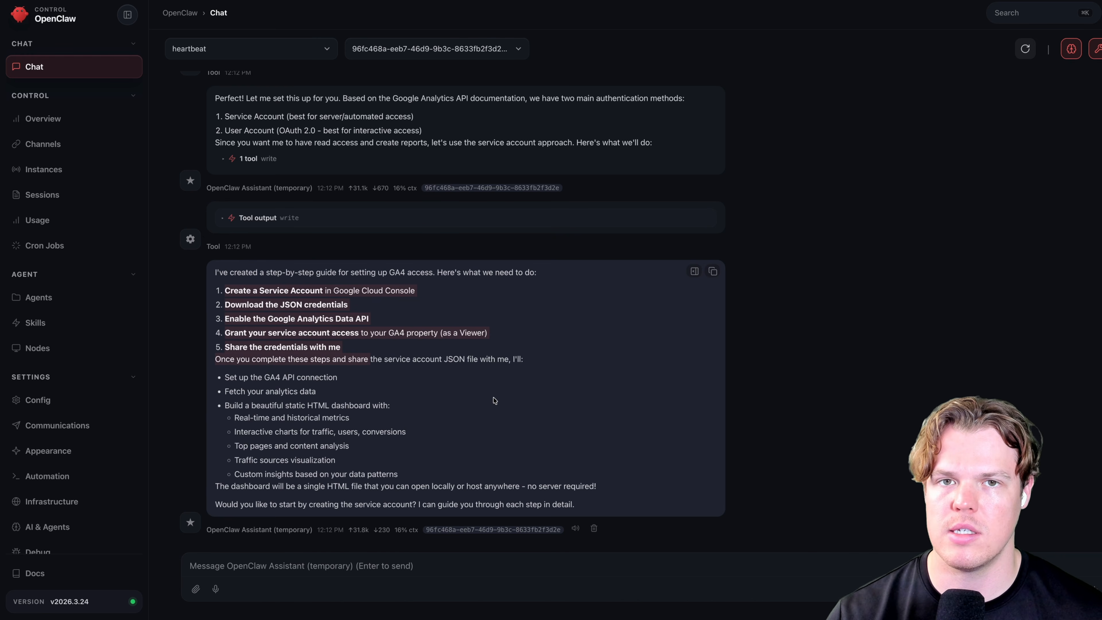
{"action": "left_click", "coordinate": [319, 566]}
{"action": "type", "text": "Yes how do I do step 1"}
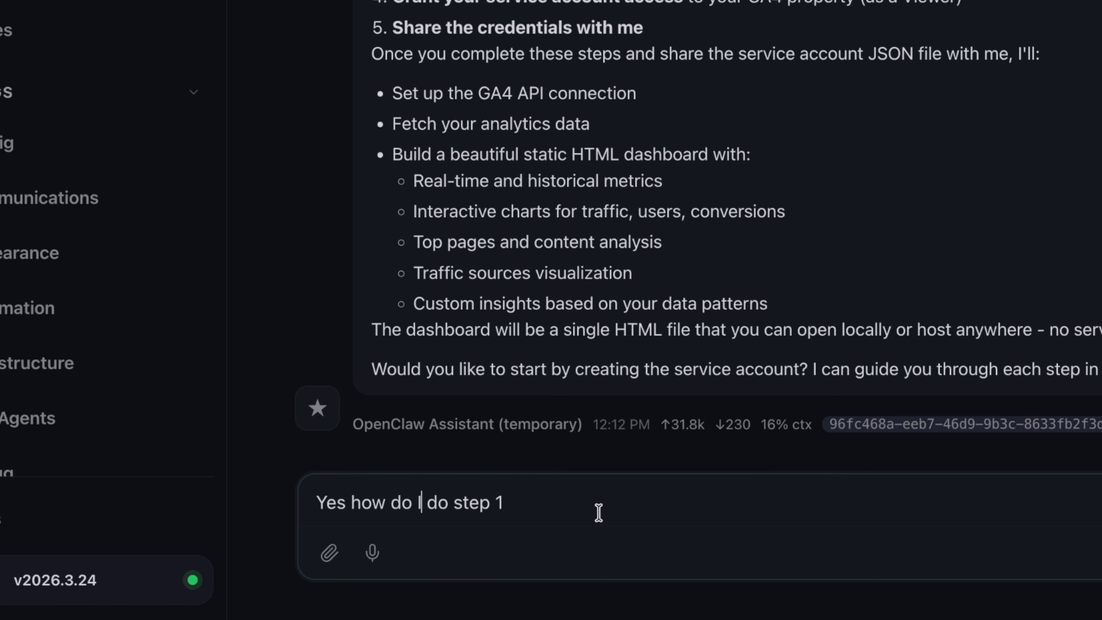
{"action": "key", "text": "Return"}
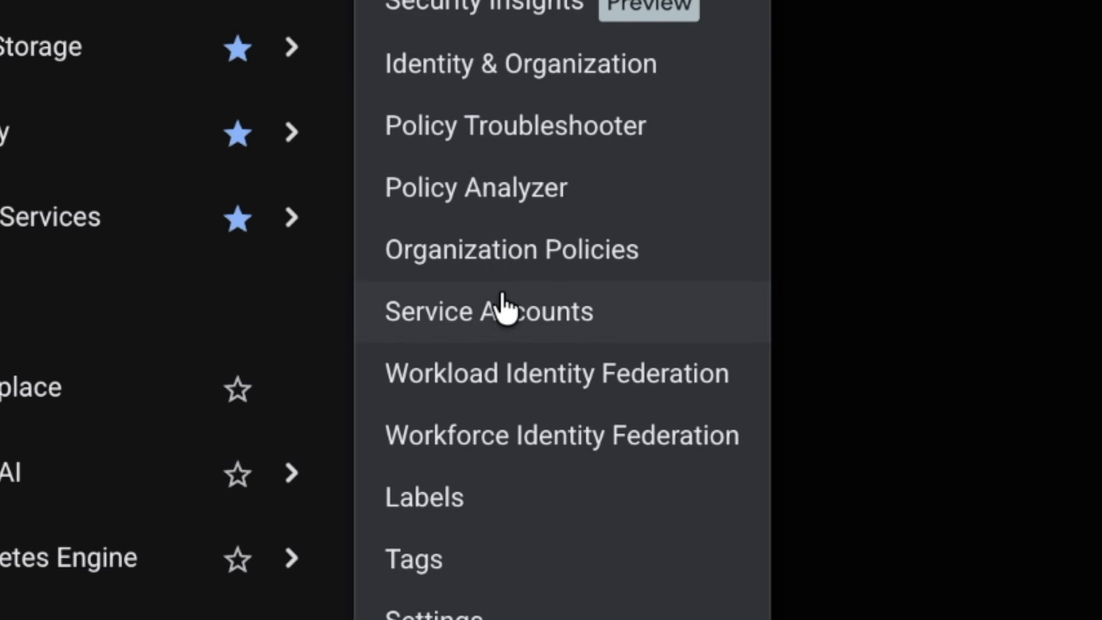
Step: Create a service account named openclaw-ga4-reader in the TechSnif Production project in Google Cloud, leaving the optional permissions and principals empty
{"action": "left_click", "coordinate": [504, 309]}
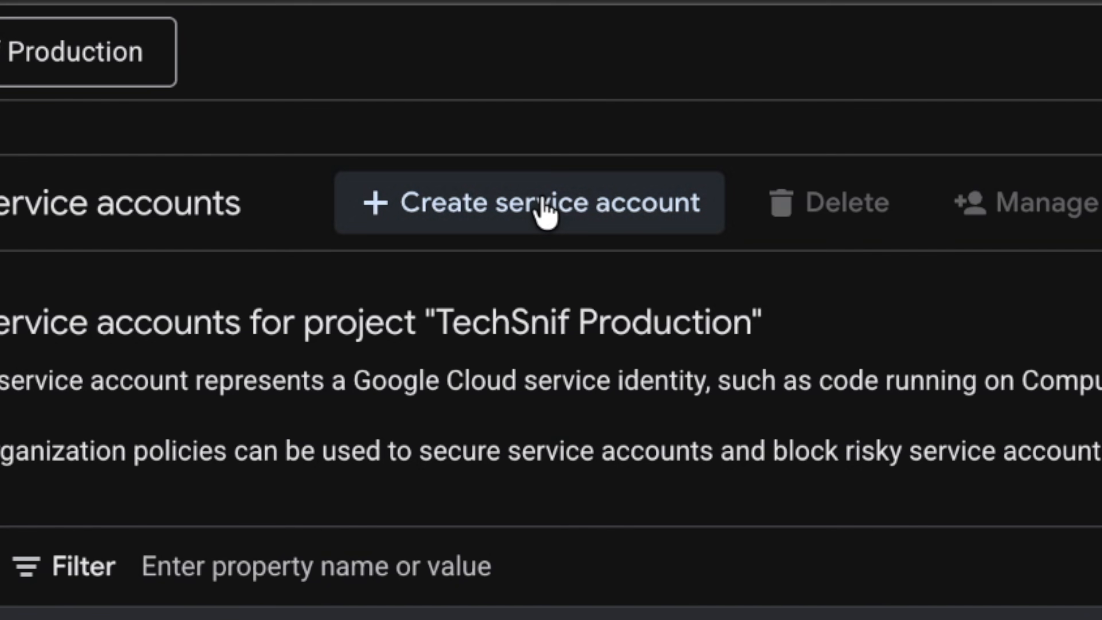
{"action": "left_click", "coordinate": [541, 209]}
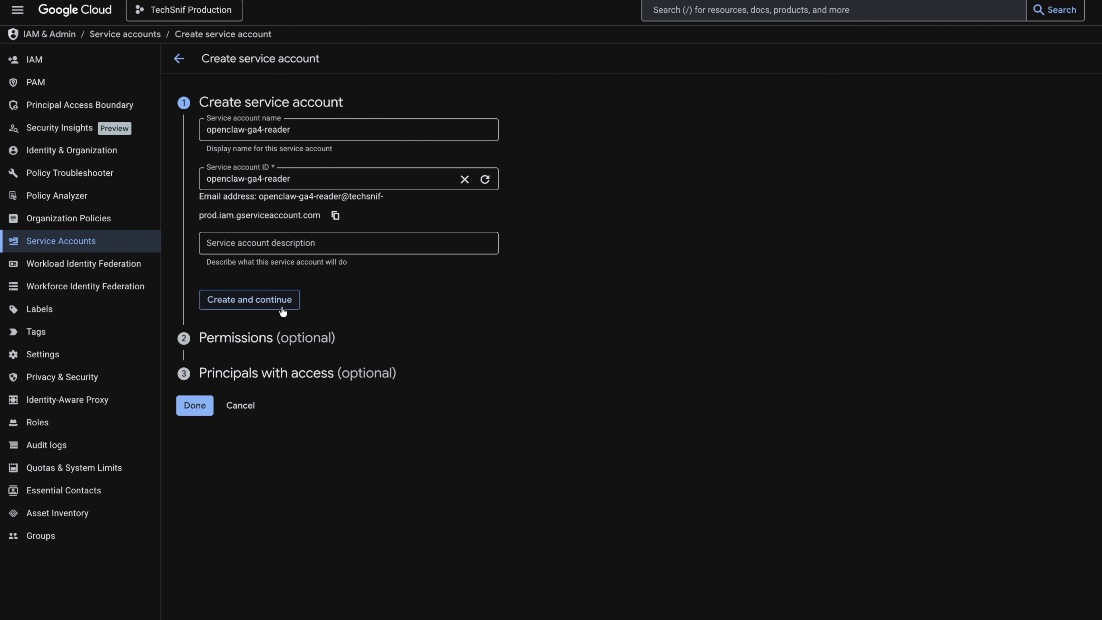
{"action": "left_click", "coordinate": [280, 306]}
{"action": "left_click", "coordinate": [269, 337]}
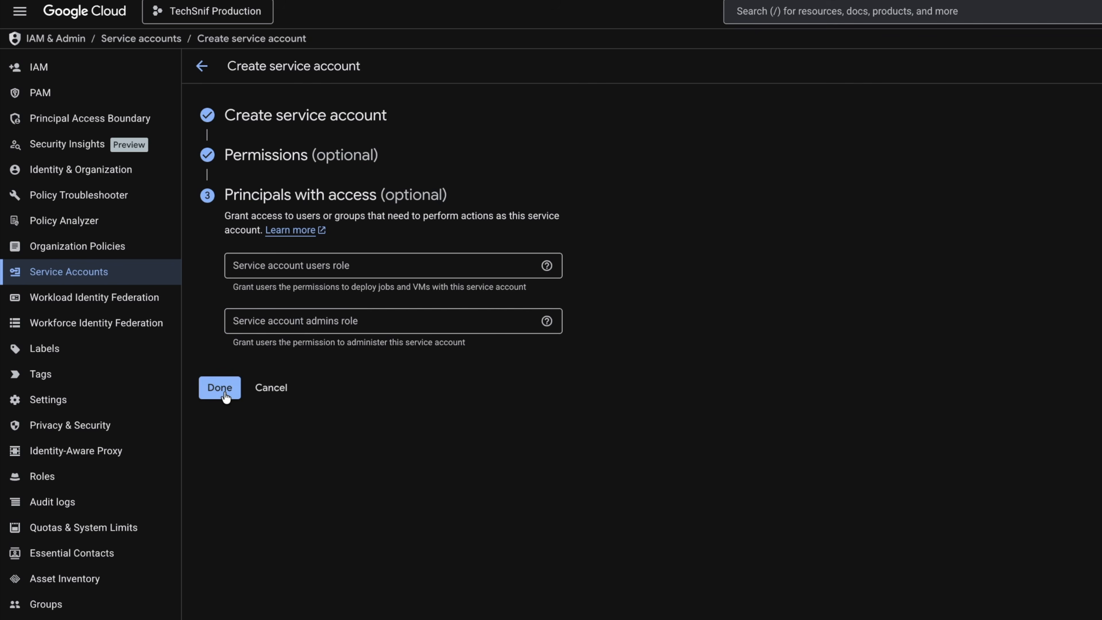
{"action": "left_click", "coordinate": [220, 388]}
Step: Enable the Google Analytics Data API for the TechSnif Production project
{"action": "left_click", "coordinate": [564, 311]}
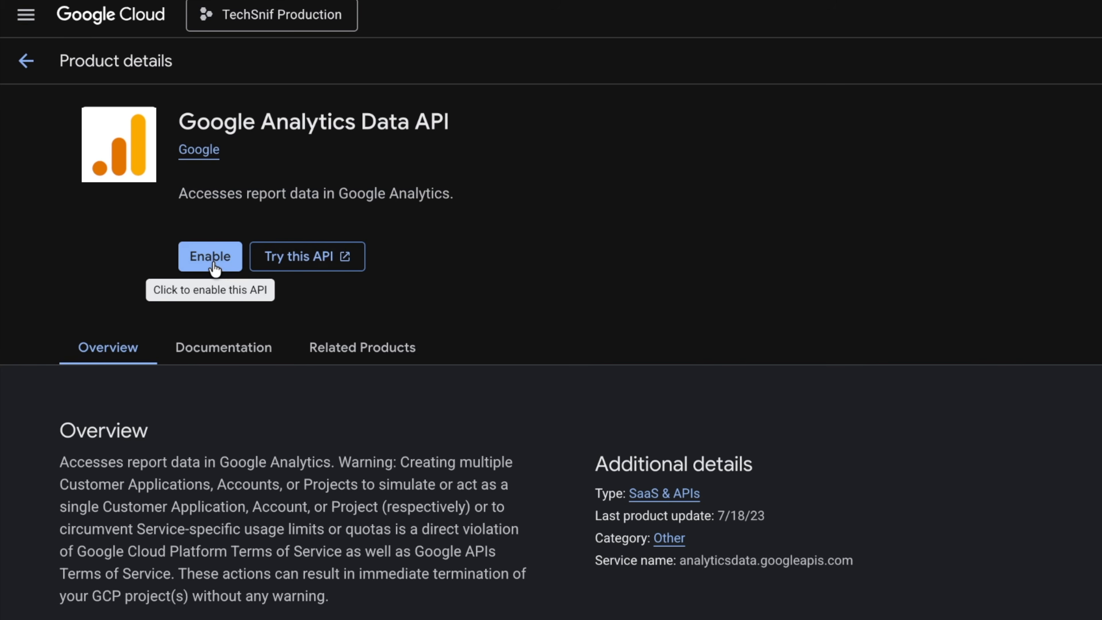
{"action": "left_click", "coordinate": [213, 264]}
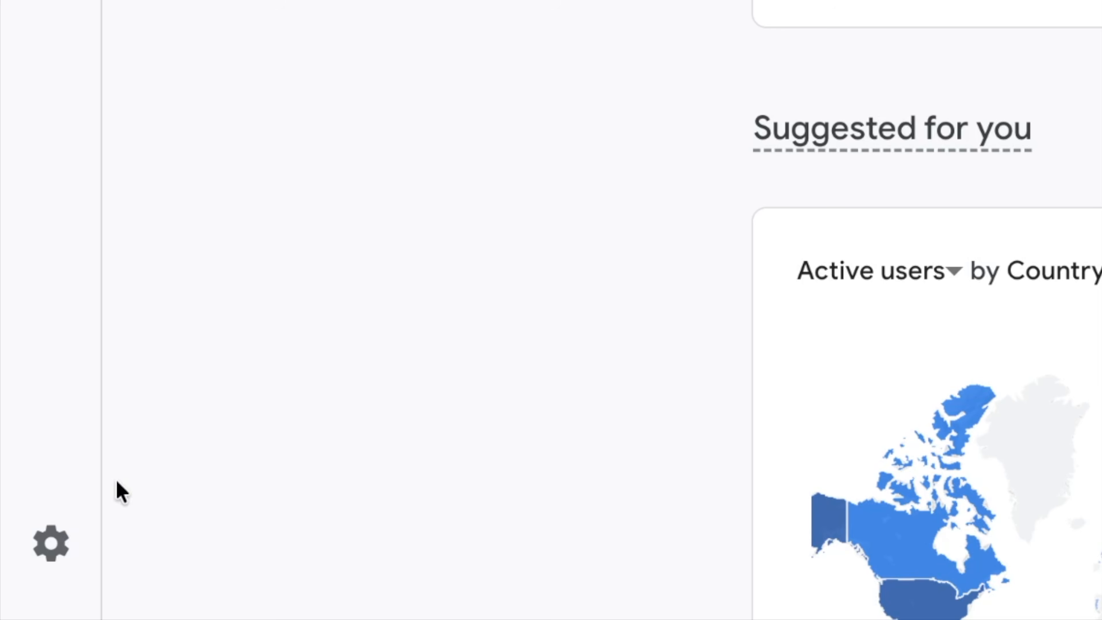
Step: Switch to Google Analytics and open the form for adding users in the TechSnif property's access management
{"action": "mouse_move", "coordinate": [60, 547]}
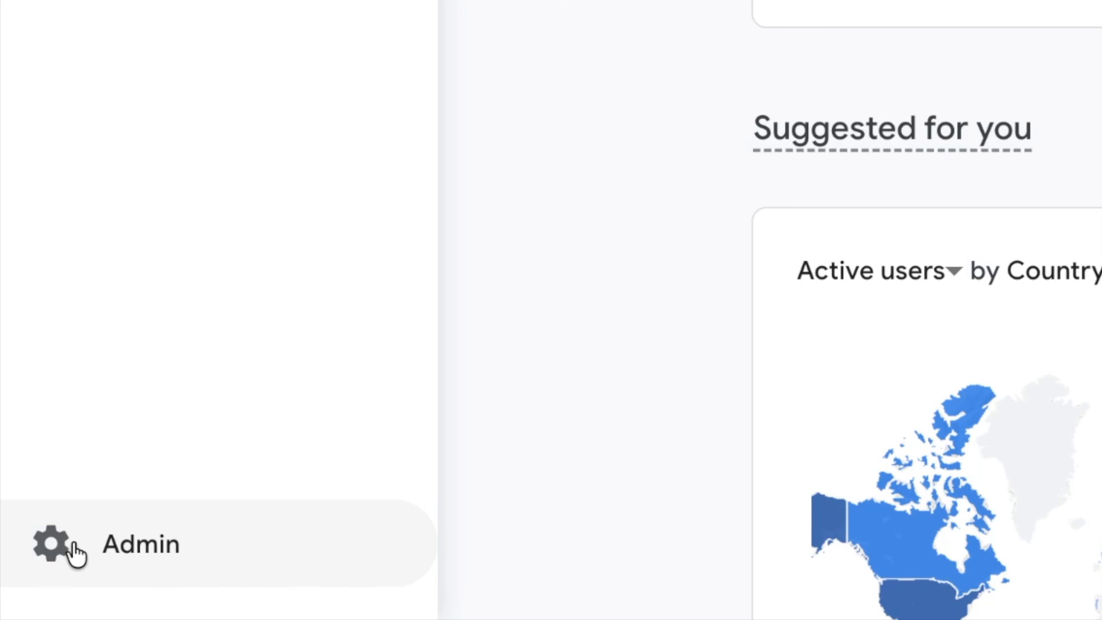
{"action": "left_click", "coordinate": [114, 558]}
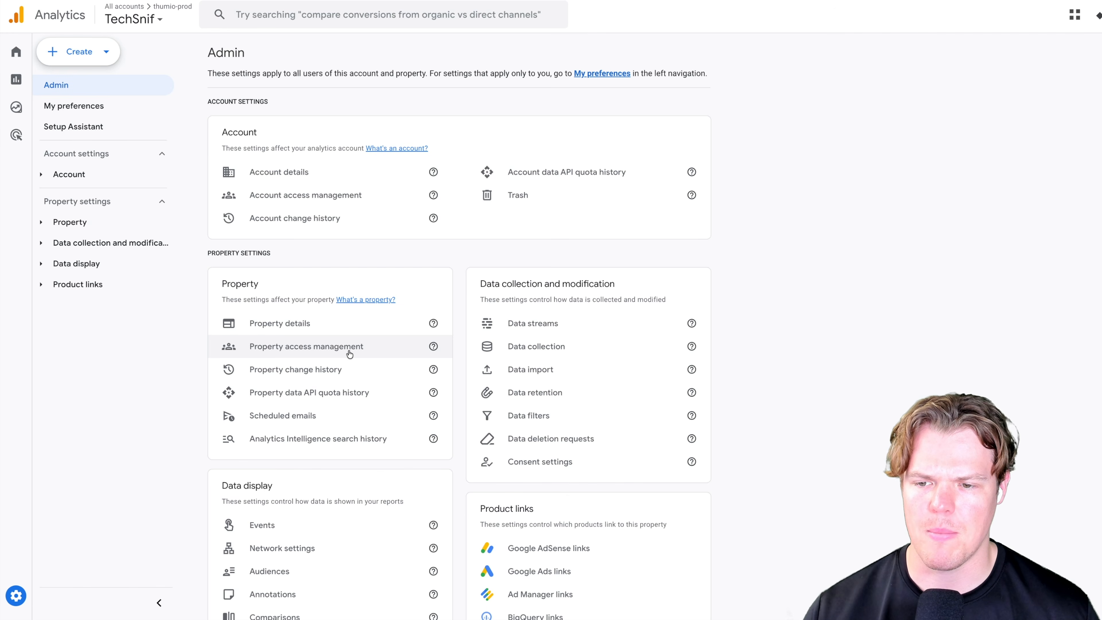
{"action": "left_click", "coordinate": [350, 353]}
{"action": "left_click", "coordinate": [1054, 15]}
{"action": "left_click", "coordinate": [1024, 43]}
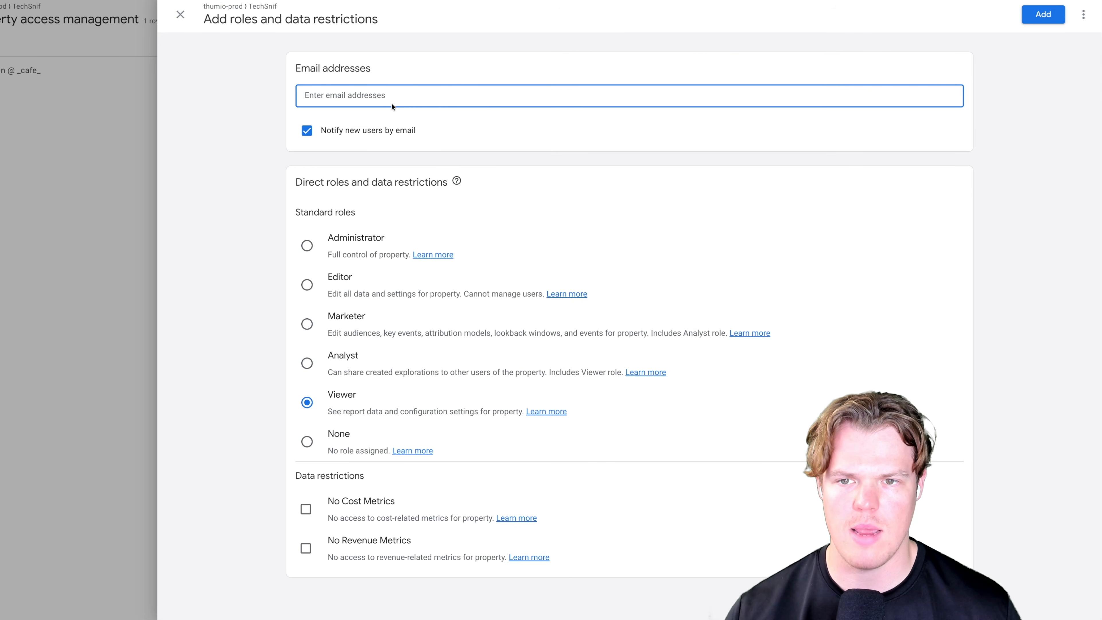
{"action": "left_click", "coordinate": [244, 121]}
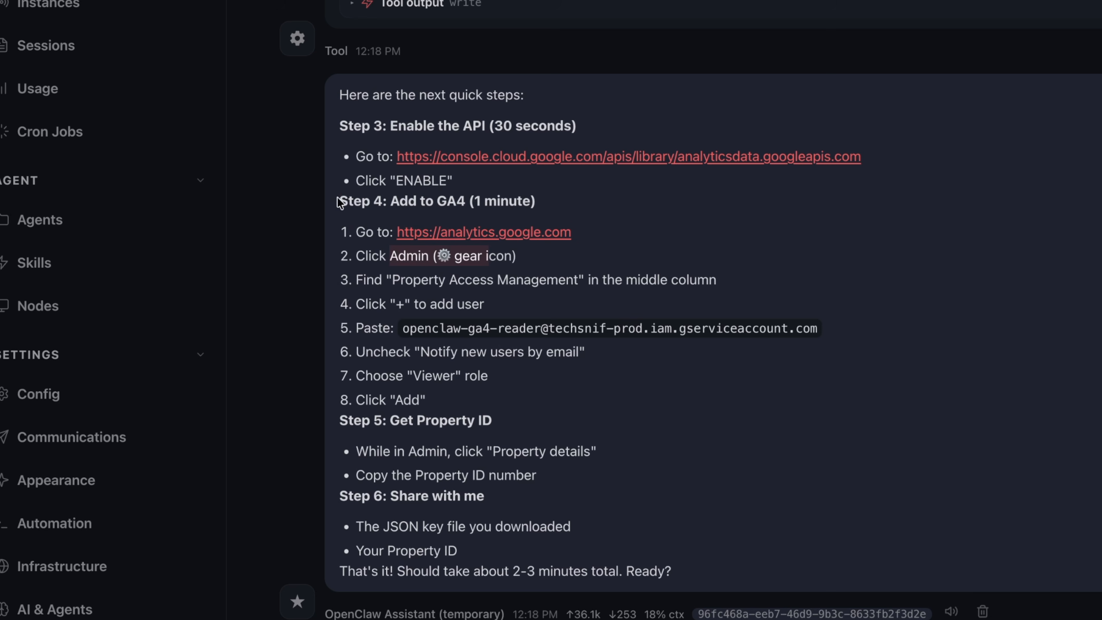
Step: Check the assistant's GA4 instructions, copy the property ID from the Analytics property details and send it to the OpenClaw assistant
{"action": "left_click_drag", "start_coordinate": [340, 202], "coordinate": [555, 419]}
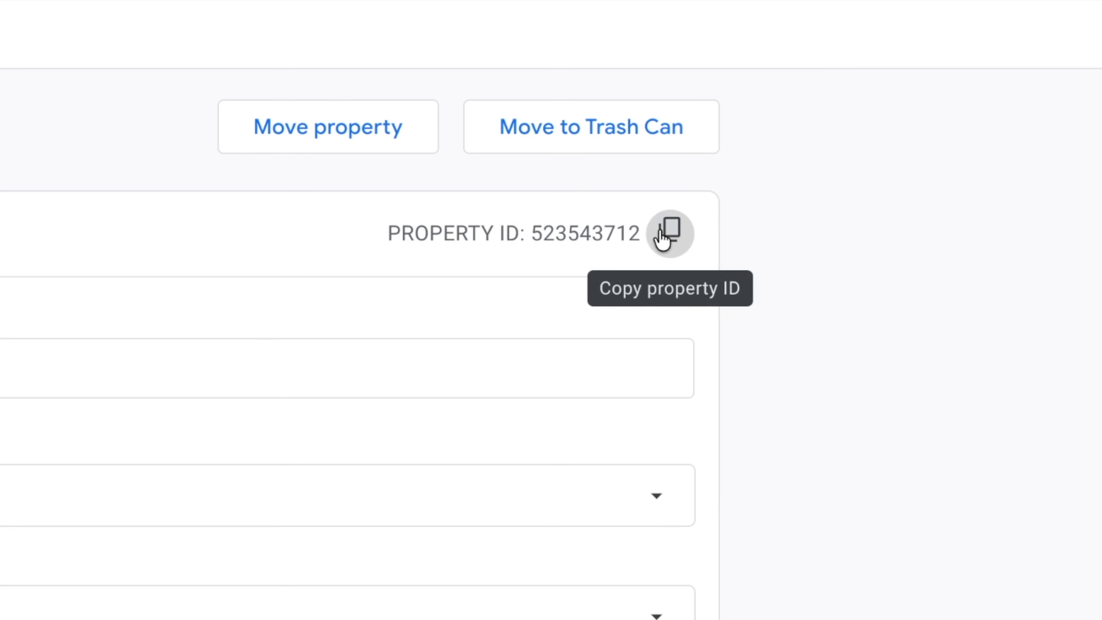
{"action": "left_click", "coordinate": [662, 238]}
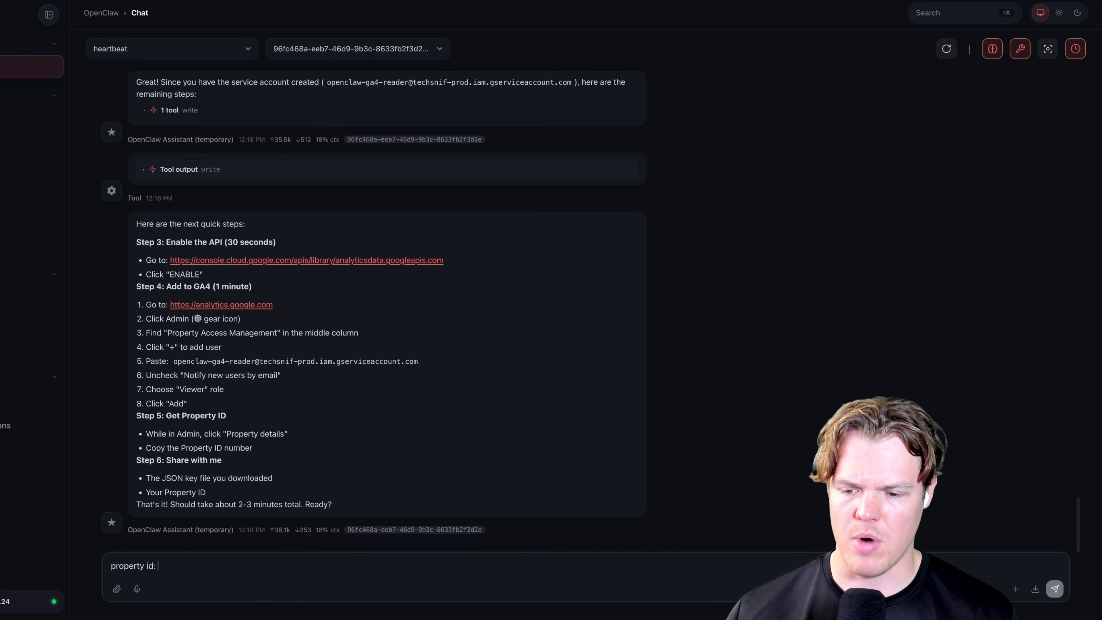
{"action": "key", "text": "super+v"}
{"action": "key", "text": "Return"}
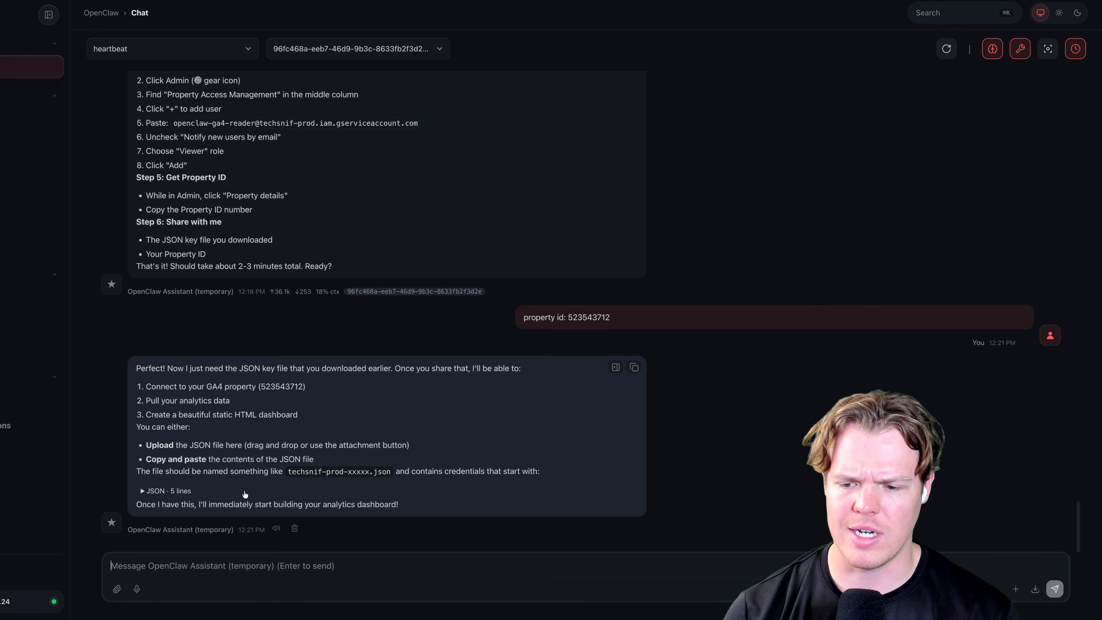
Step: Ask the OpenClaw assistant "Where can I download this JSON file I forgot to get it"
{"action": "type", "text": "Where can I download this JSON file I forgot to get it"}
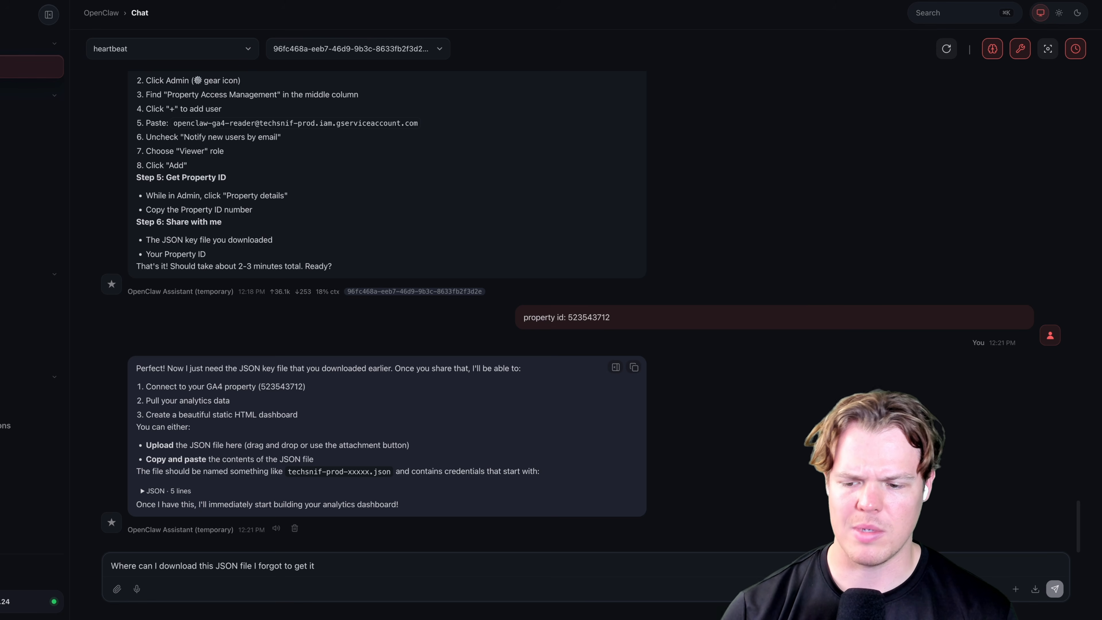
{"action": "key", "text": "Return"}
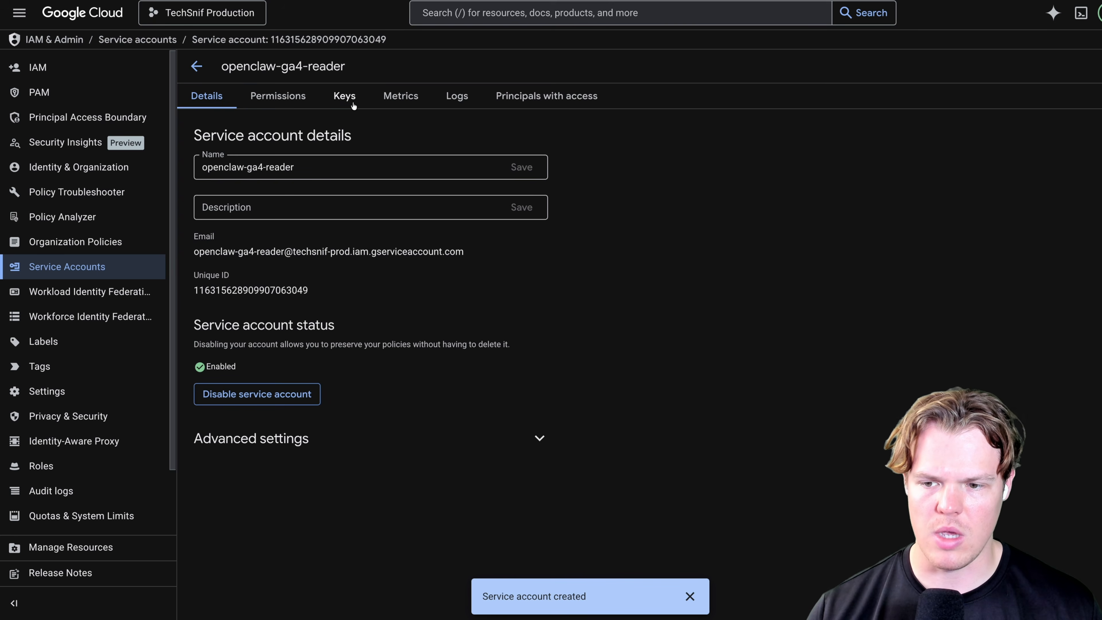
Step: Create and download a new private key of type JSON for the openclaw-ga4-reader service account in Google Cloud
{"action": "left_click", "coordinate": [344, 96]}
{"action": "left_click", "coordinate": [238, 320]}
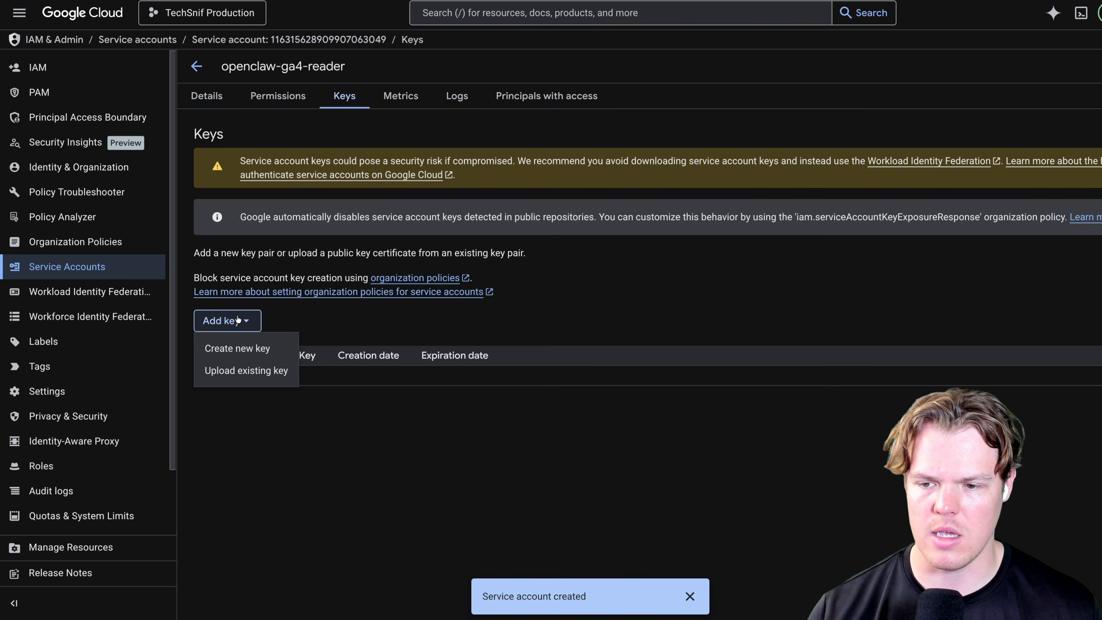
{"action": "left_click", "coordinate": [278, 350]}
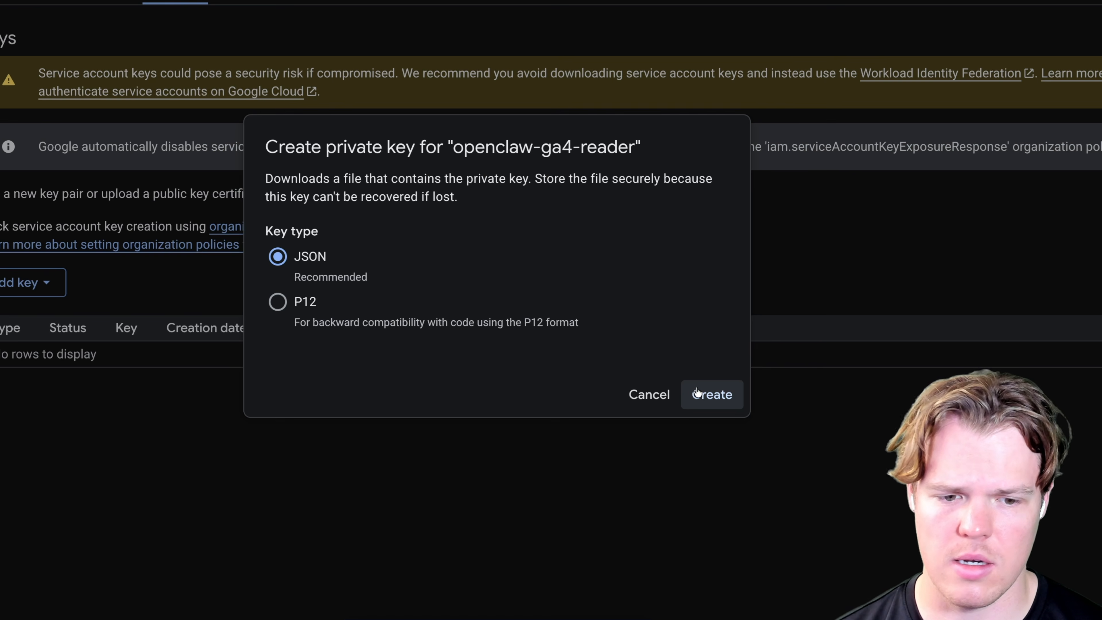
{"action": "left_click", "coordinate": [755, 403]}
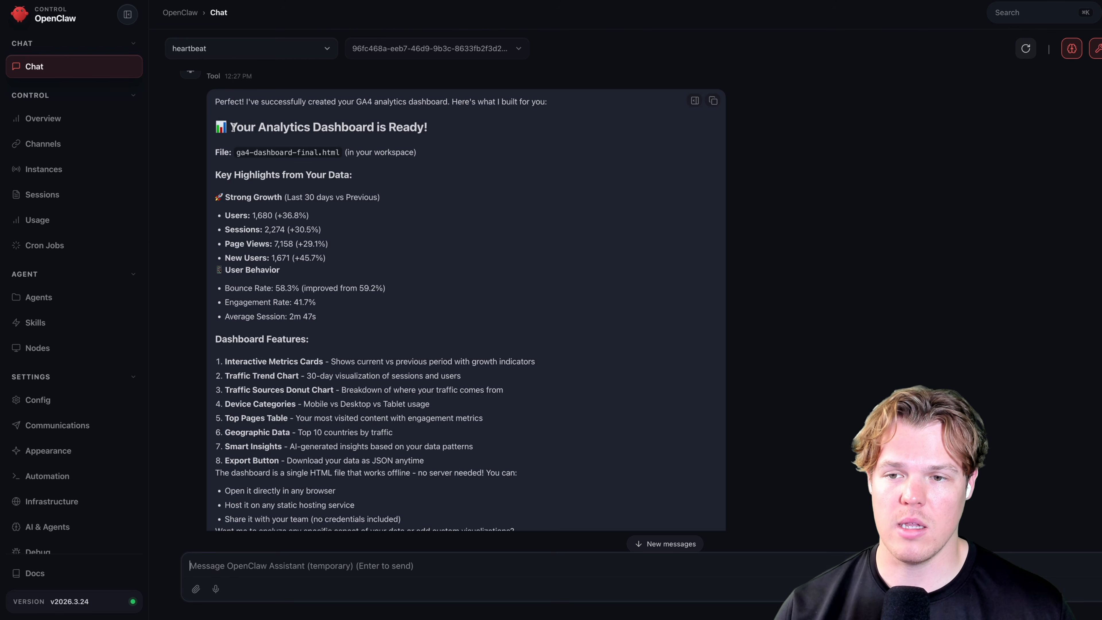
Step: Review the assistant's dashboard summary and examine the TechSnif Analytics Dashboard's metrics, traffic trend, sources, devices, top pages and countries
{"action": "left_click_drag", "start_coordinate": [230, 127], "coordinate": [426, 131]}
{"action": "left_click", "coordinate": [498, 150]}
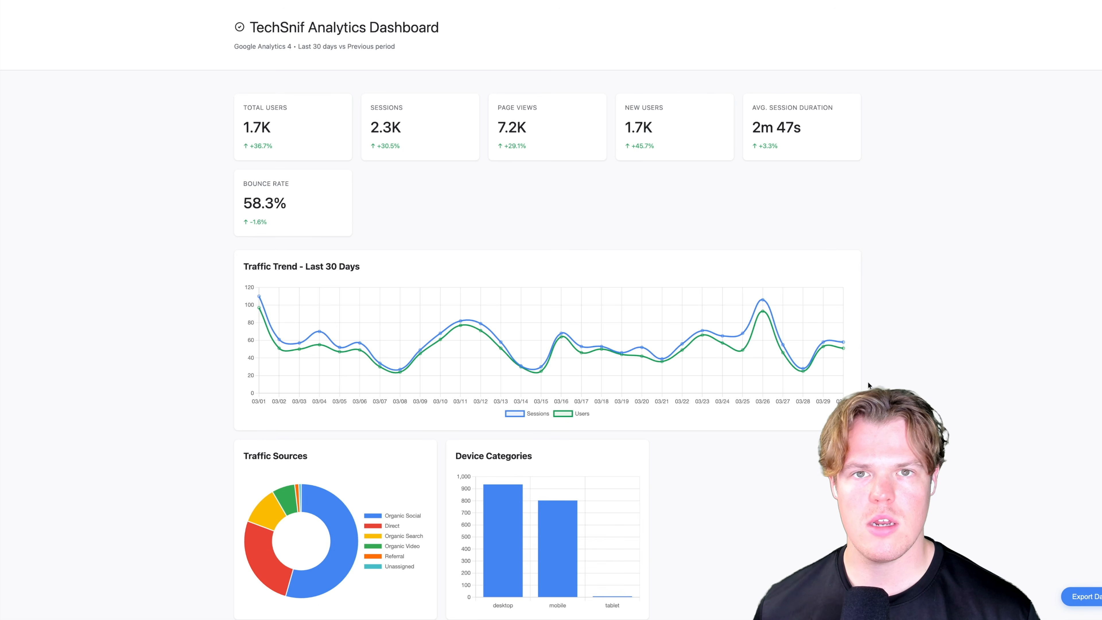
{"action": "scroll", "coordinate": [866, 375], "scroll_direction": "down", "scroll_amount": 1}
{"action": "scroll", "coordinate": [866, 378], "scroll_direction": "down", "scroll_amount": 8}
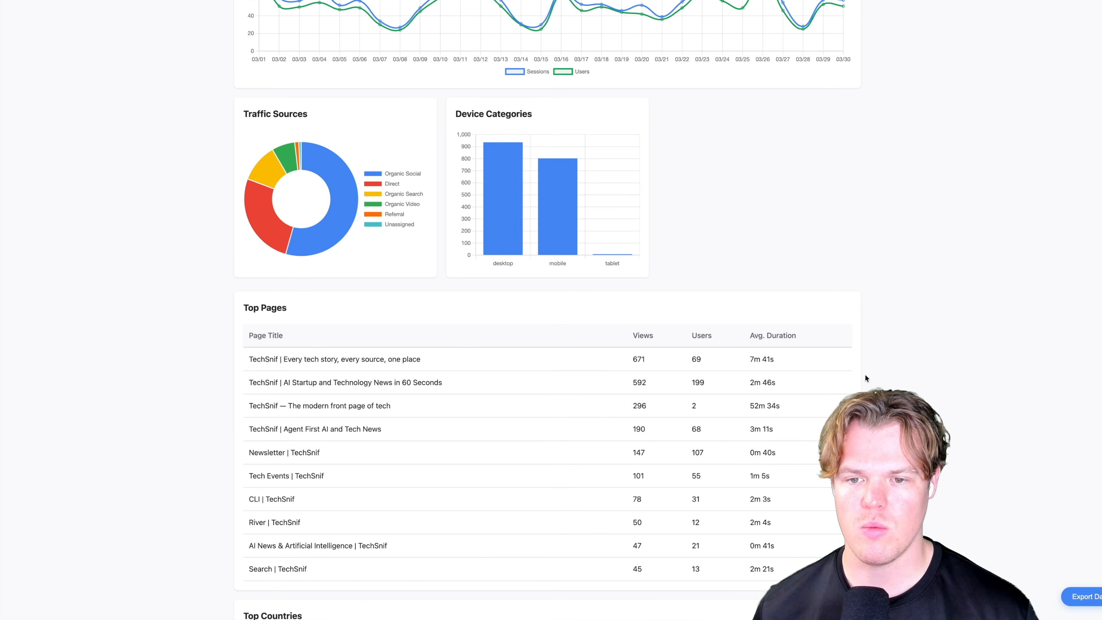
{"action": "mouse_move", "coordinate": [510, 195]}
{"action": "scroll", "coordinate": [573, 246], "scroll_direction": "up", "scroll_amount": 15}
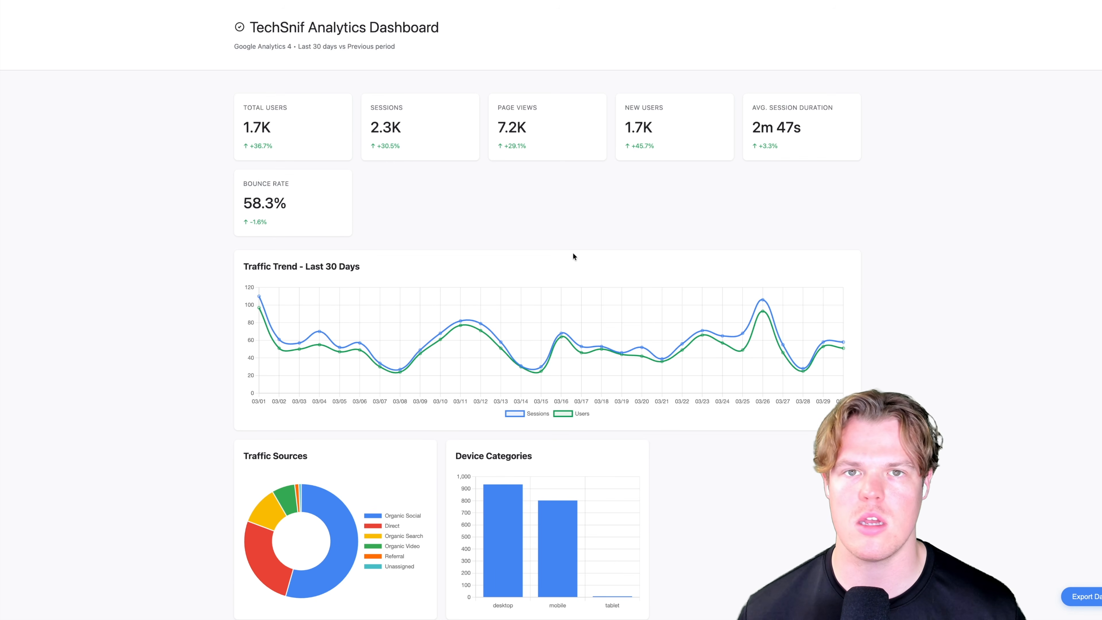
{"action": "scroll", "coordinate": [572, 254], "scroll_direction": "down", "scroll_amount": 15}
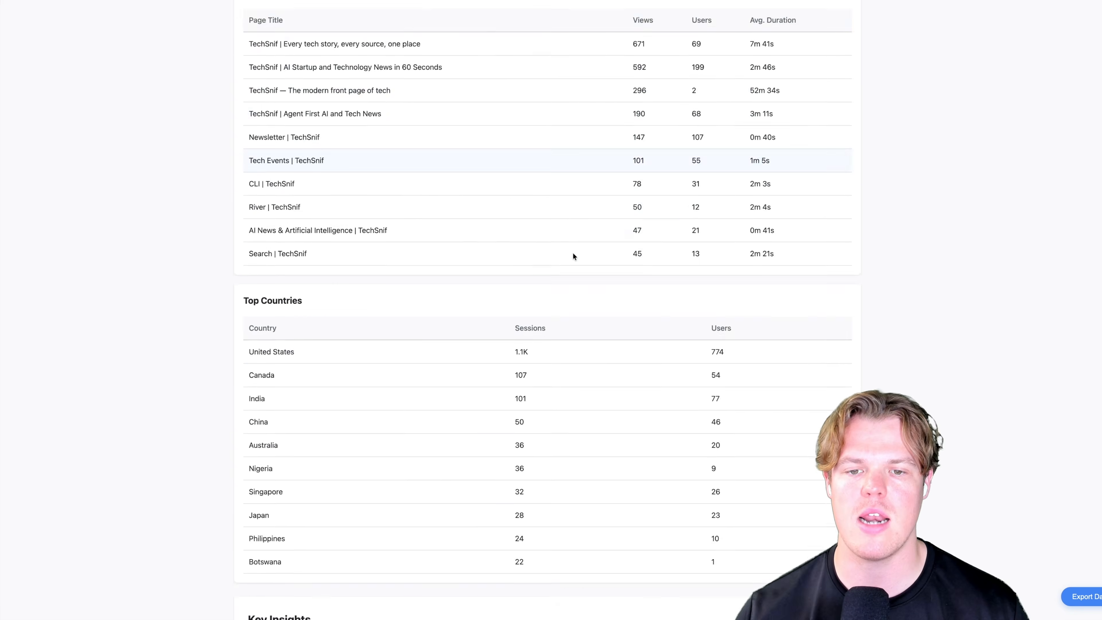